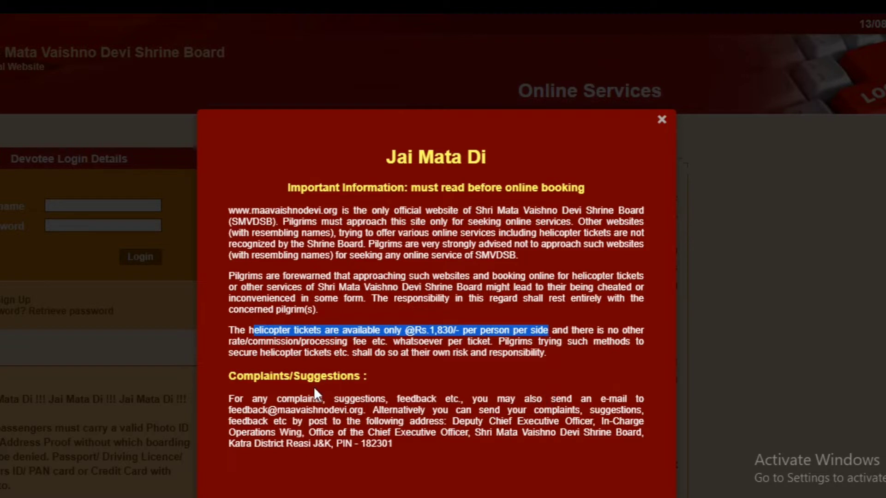
# - Close the important information notice and follow Sign Up under Devotee Login Details to reach the registration form
pyautogui.click(662, 121)
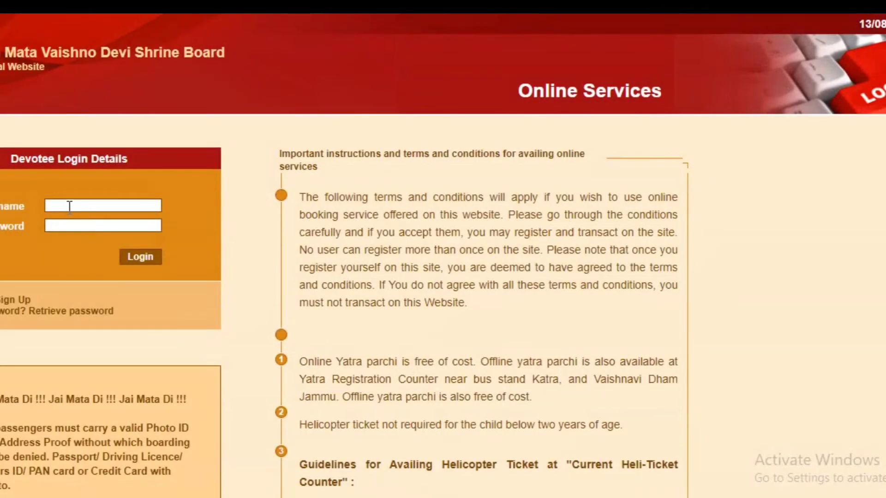
pyautogui.click(69, 206)
pyautogui.doubleClick(32, 225)
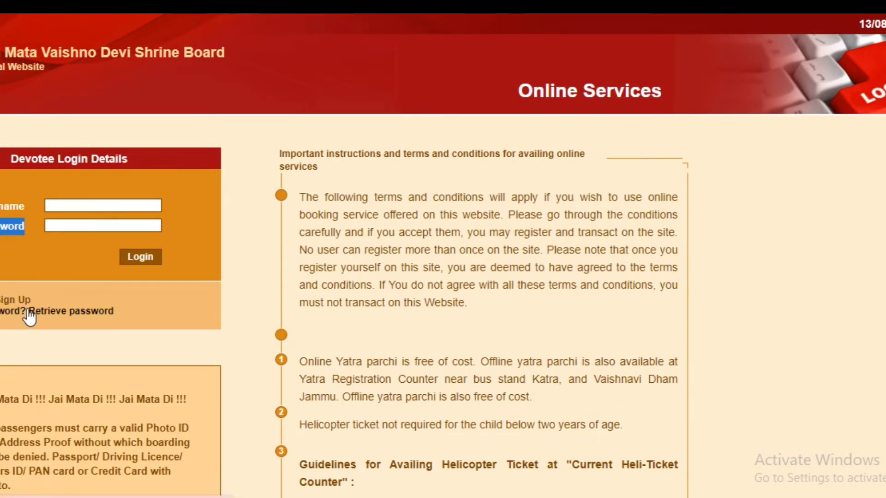
pyautogui.click(1, 304)
# - Enter the chosen registration user name and run its availability check
pyautogui.scroll(-2, 613, 319)
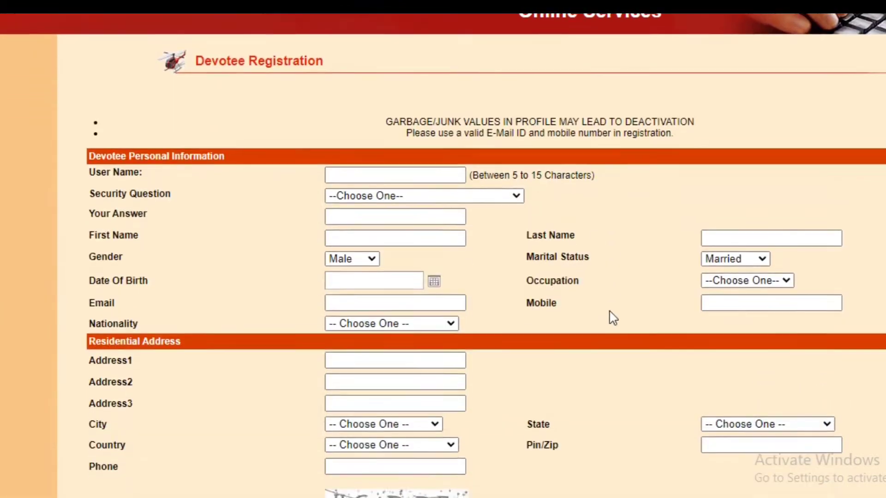
pyautogui.scroll(-2, 387, 171)
pyautogui.scroll(2, 385, 165)
pyautogui.scroll(-2, 556, 315)
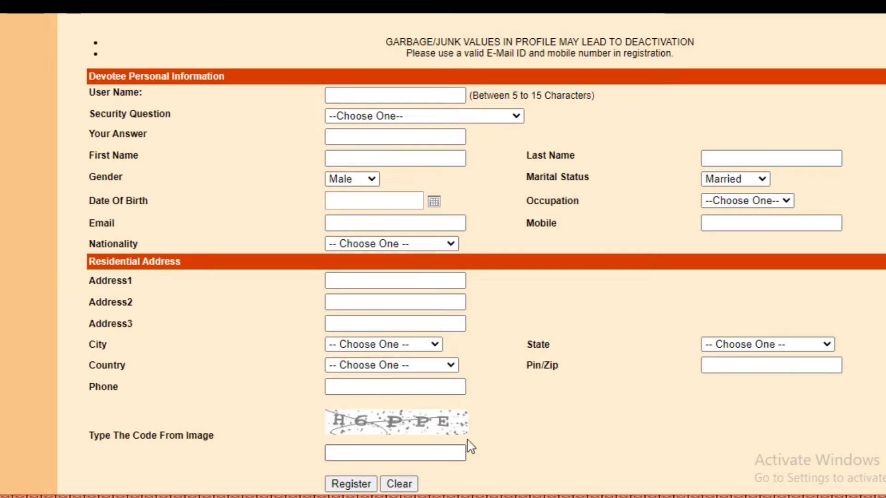
pyautogui.scroll(-1, 540, 385)
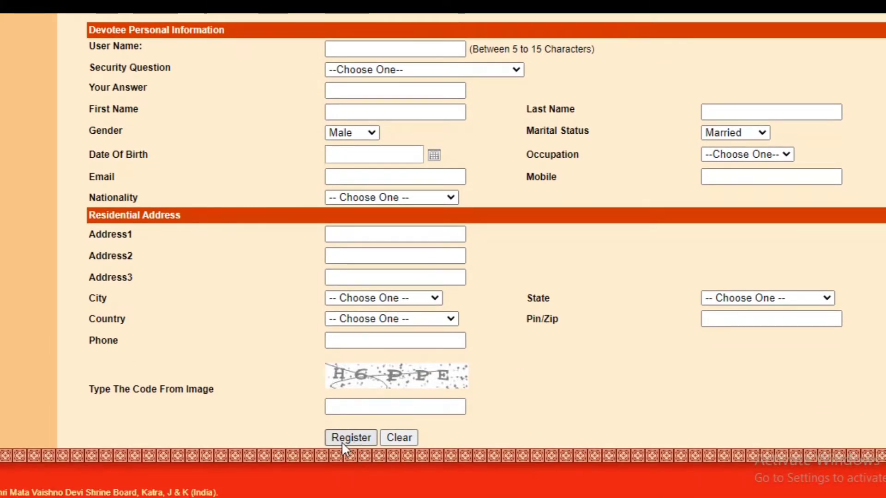
pyautogui.scroll(2, 631, 358)
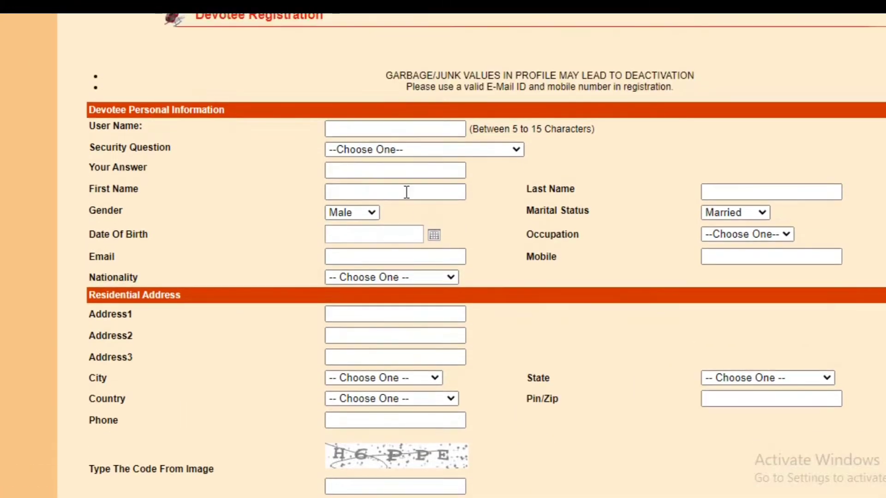
pyautogui.click(370, 131)
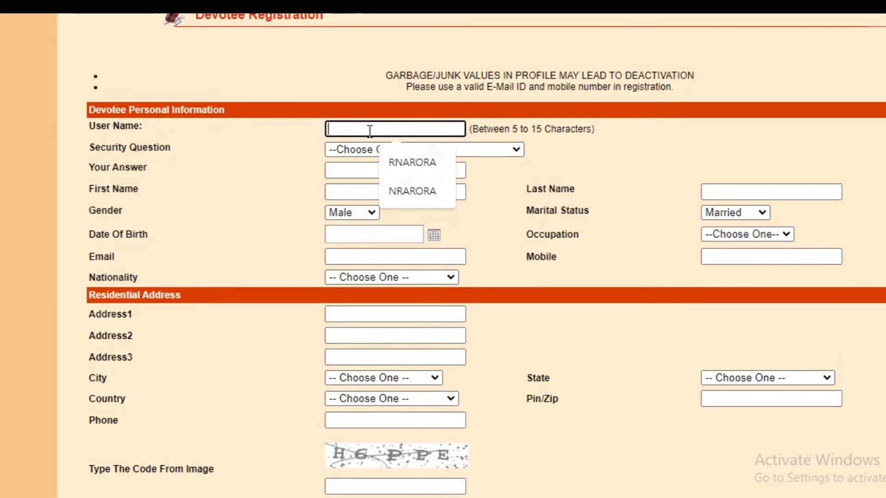
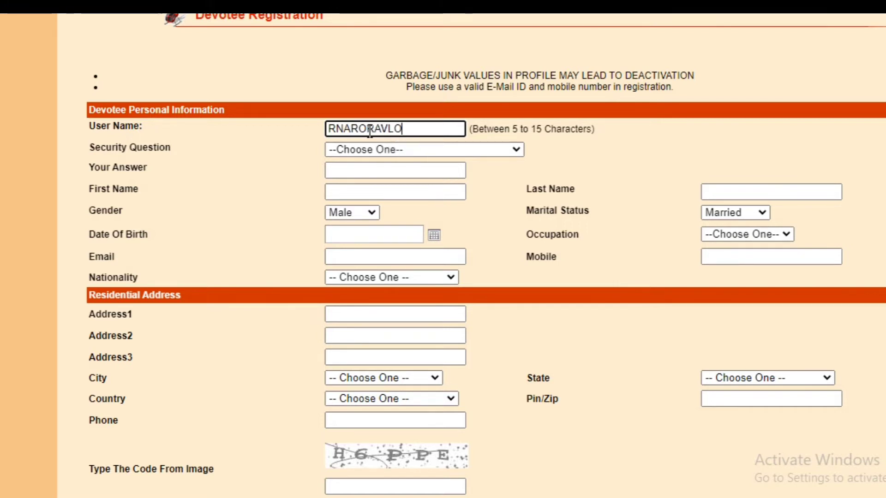
pyautogui.press('Tab')
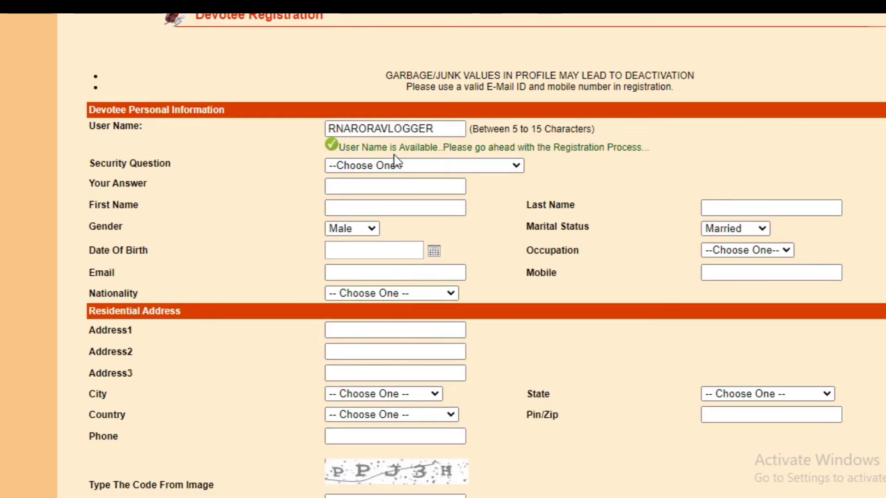
# - Highlight the message confirming the user name is available
pyautogui.moveTo(346, 147); pyautogui.dragTo(405, 150)
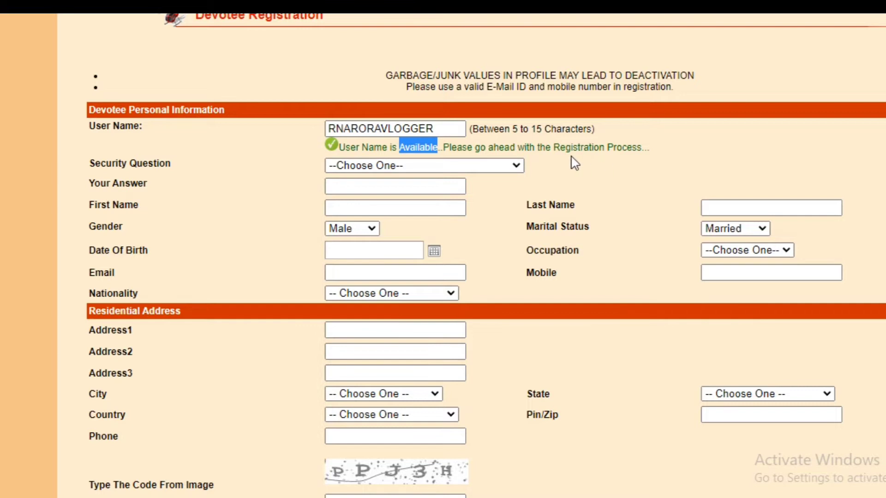
pyautogui.click(622, 180)
pyautogui.click(493, 168)
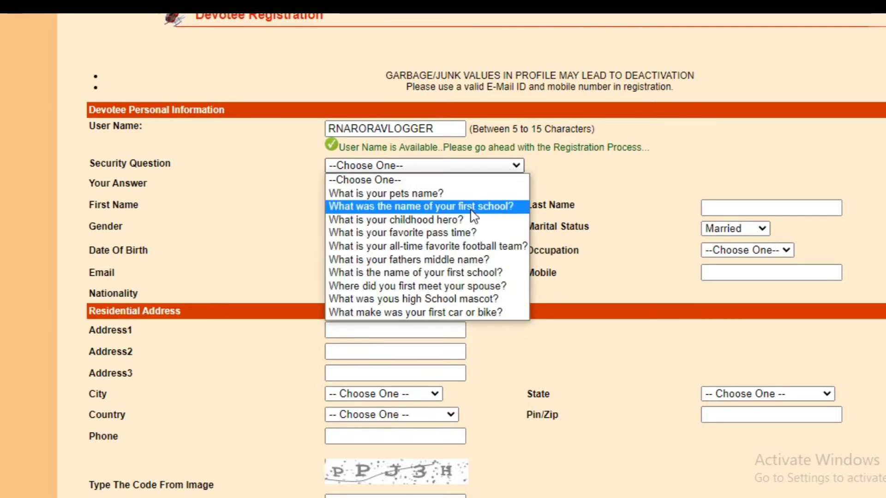
# - Choose 'What is your pets name?' as the security question and fill the answer from the saved suggestion
pyautogui.click(482, 232)
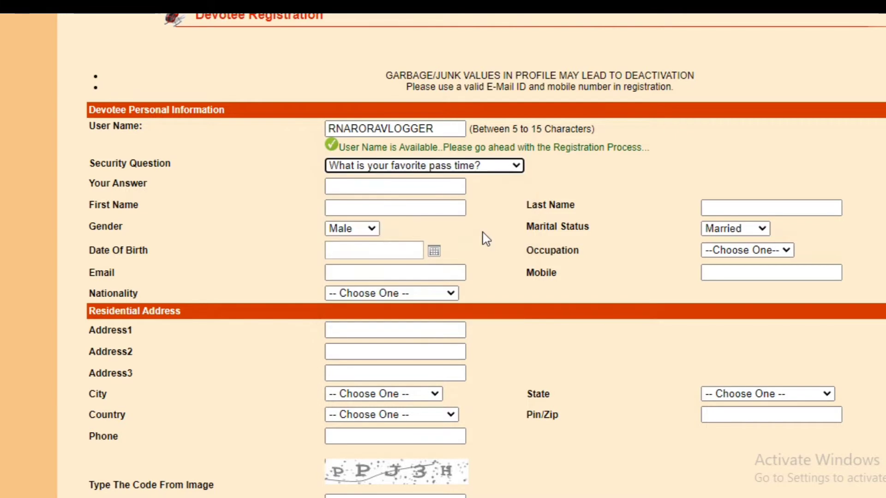
pyautogui.click(434, 185)
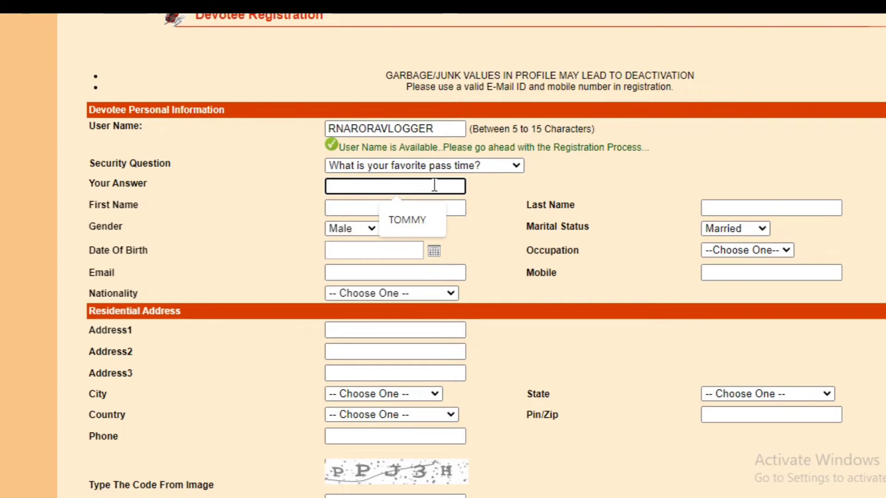
pyautogui.click(514, 167)
pyautogui.click(422, 193)
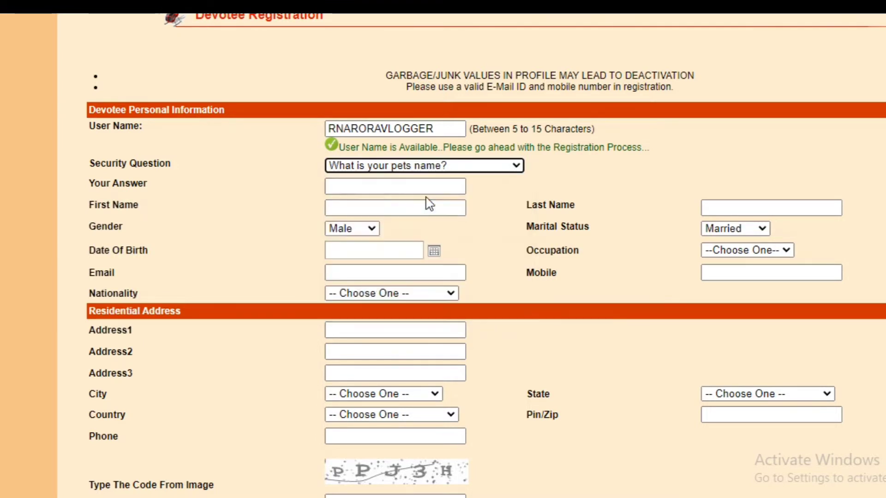
pyautogui.click(455, 184)
pyautogui.click(392, 229)
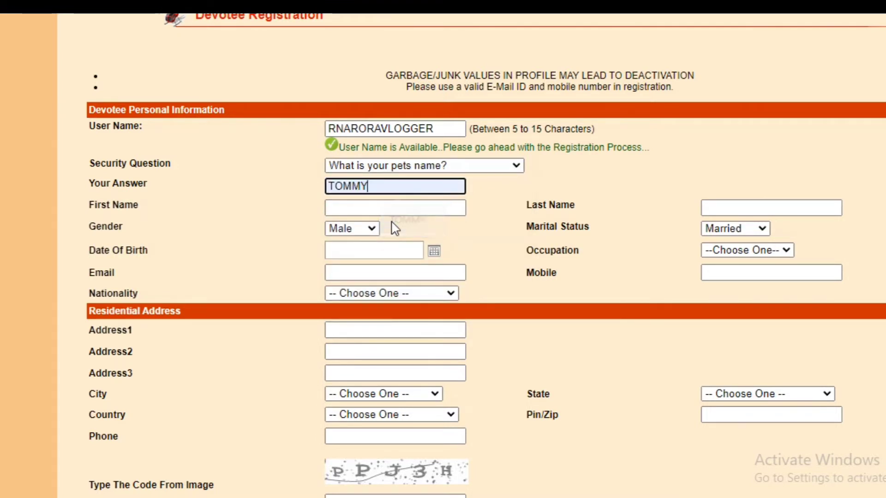
pyautogui.click(386, 208)
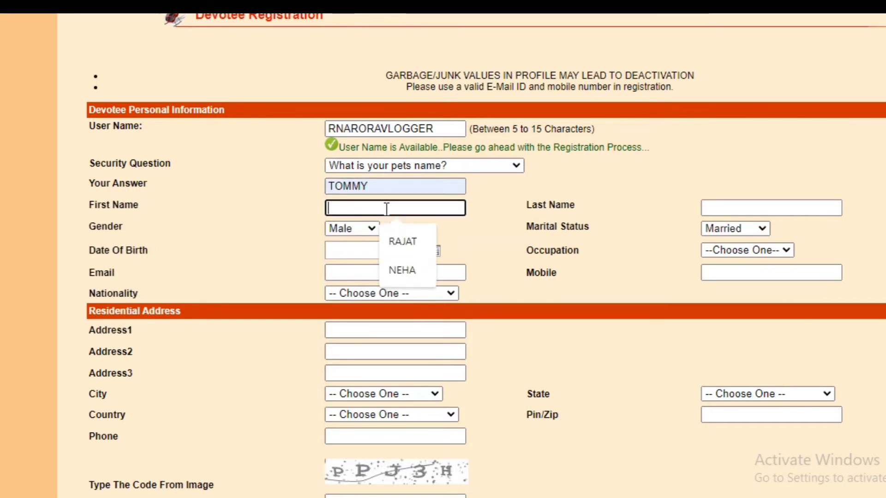
pyautogui.click(540, 218)
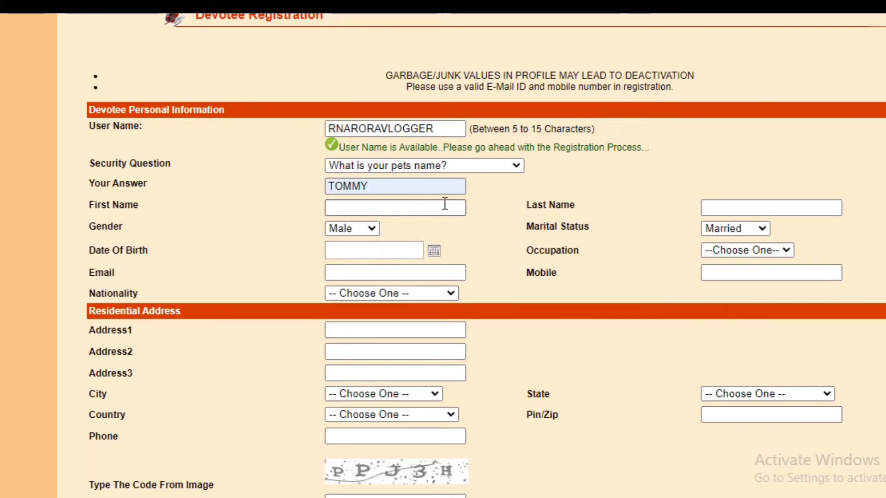
# - Type the devotee's first name and surname into the First Name and Last Name boxes
pyautogui.click(352, 209)
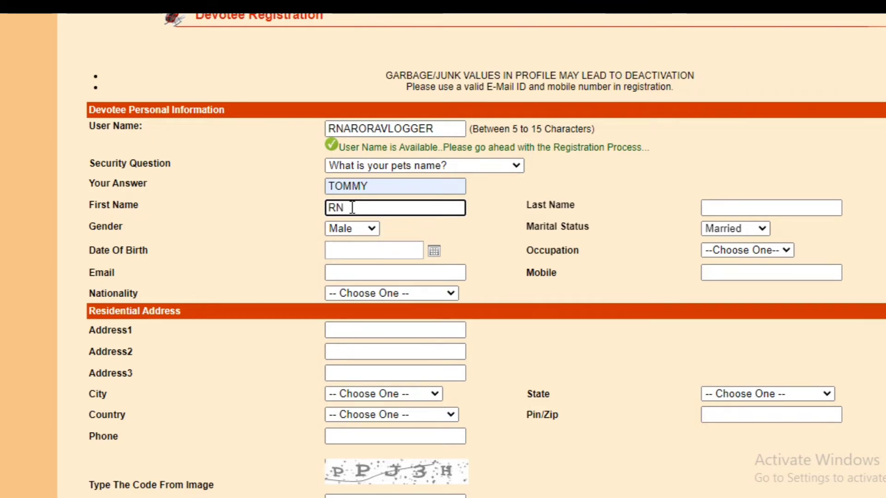
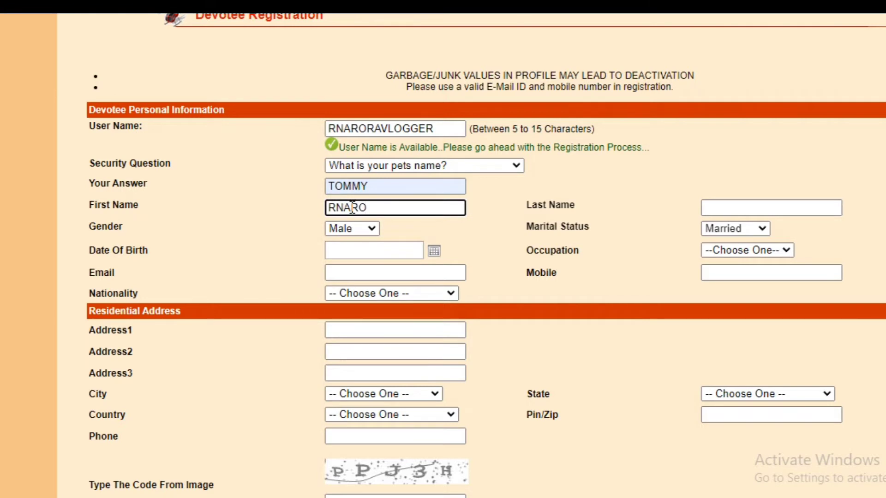
pyautogui.click(732, 207)
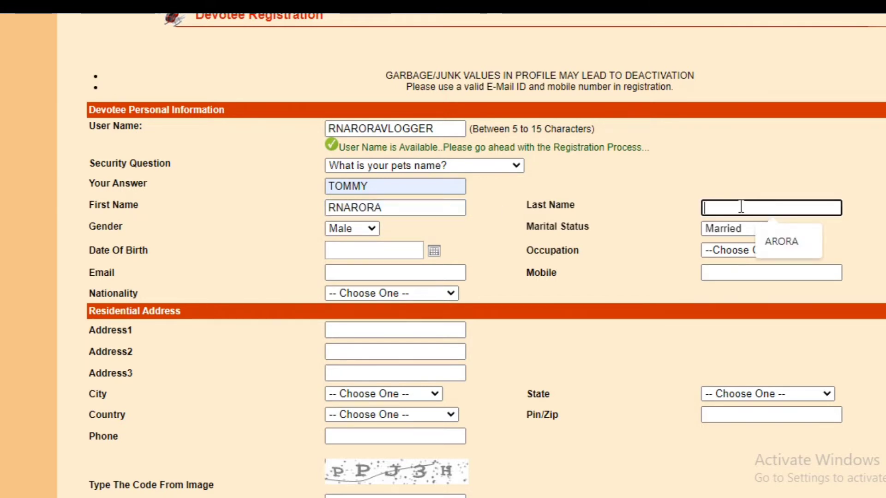
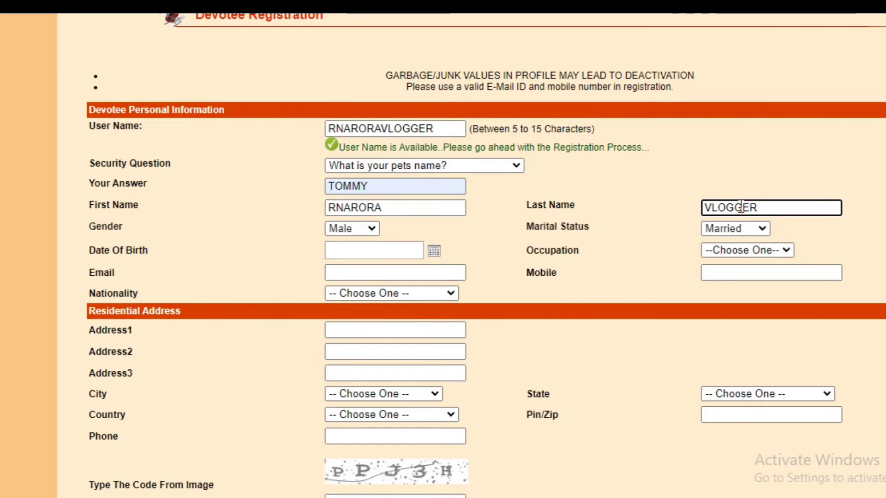
pyautogui.press('Tab')
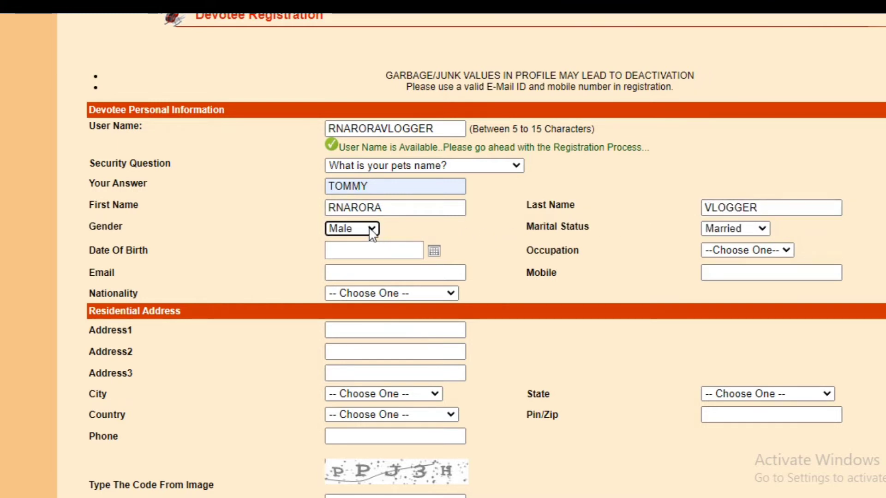
pyautogui.click(370, 252)
pyautogui.click(370, 252)
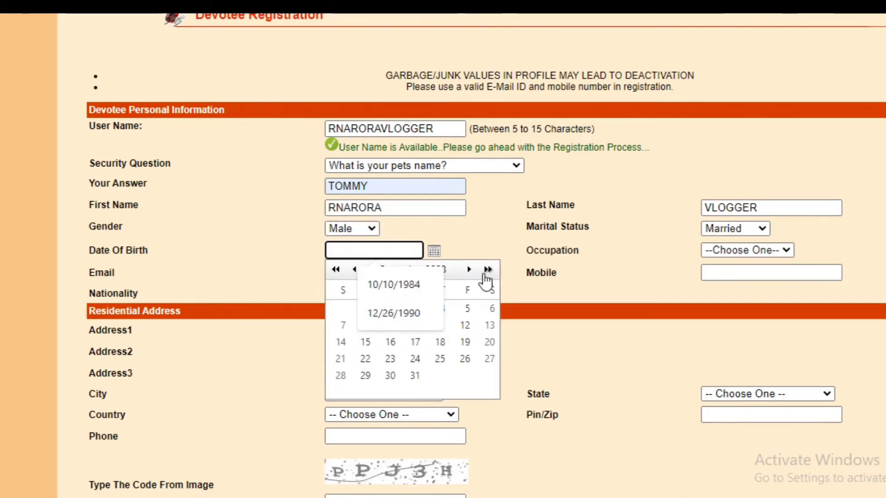
pyautogui.click(414, 359)
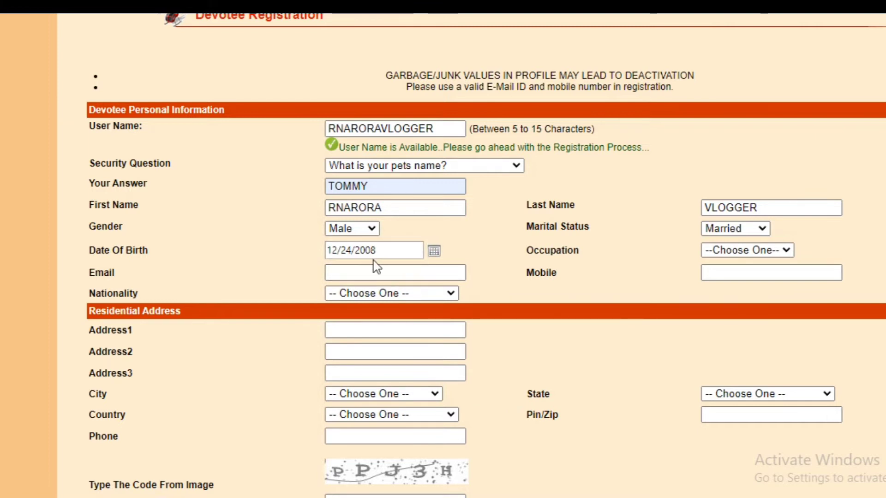
pyautogui.click(435, 251)
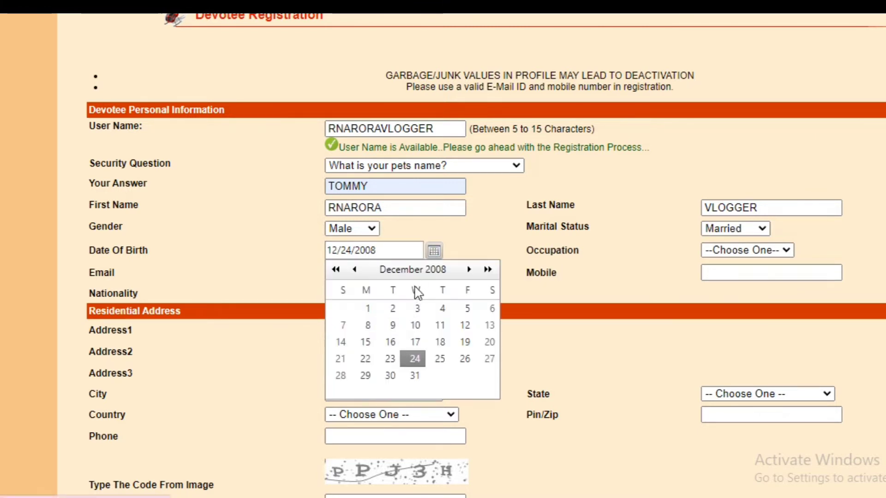
pyautogui.click(447, 273)
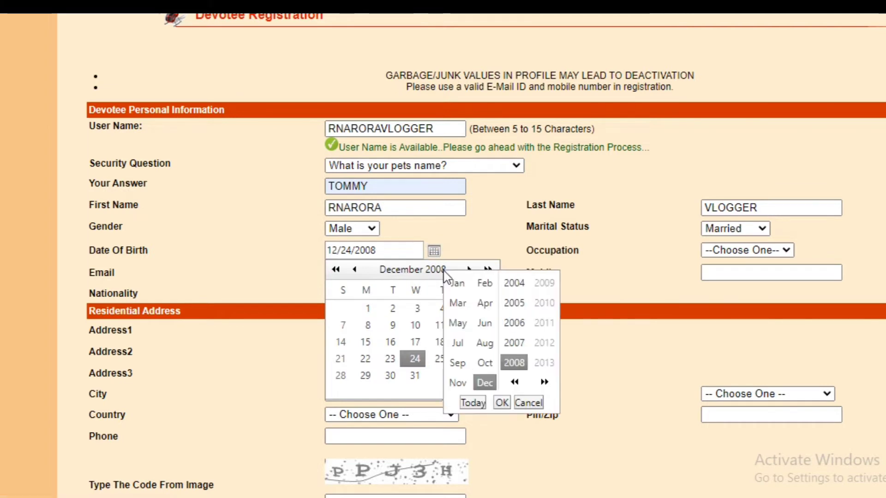
pyautogui.click(518, 289)
pyautogui.click(514, 382)
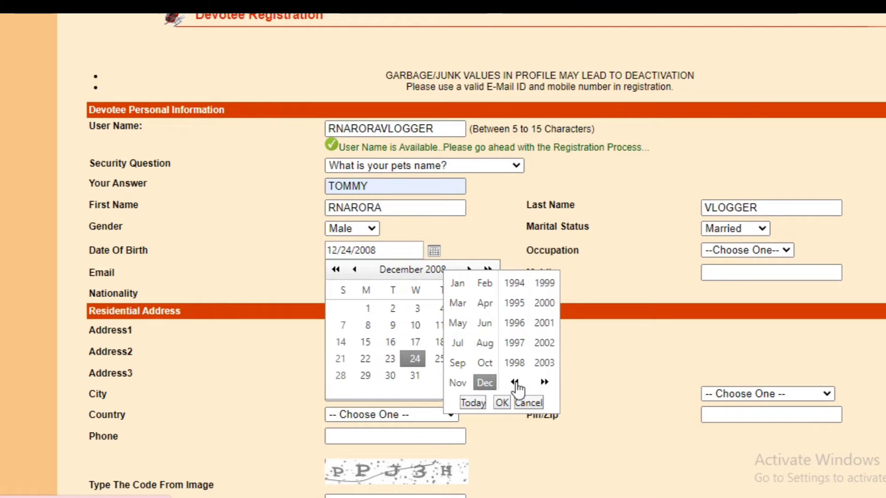
pyautogui.click(515, 382)
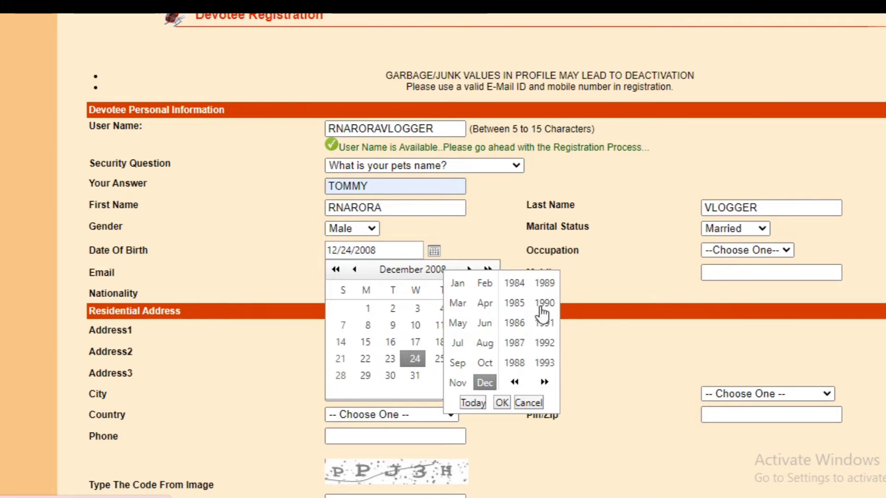
pyautogui.click(519, 345)
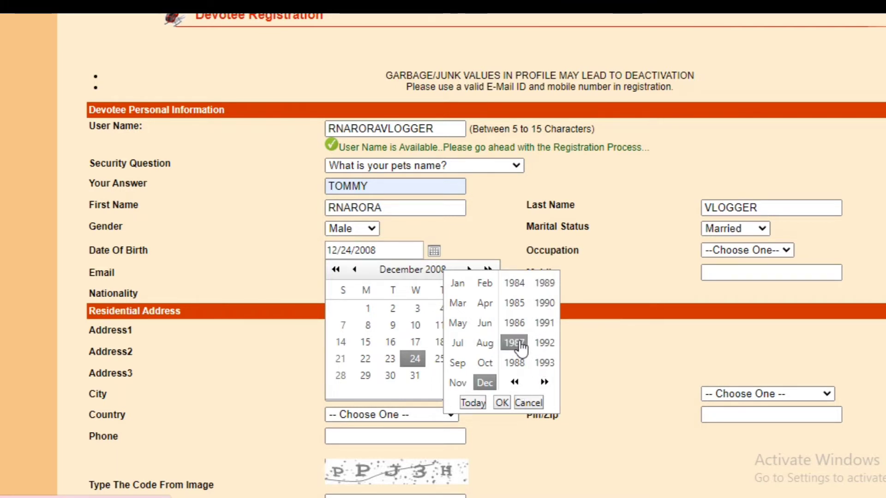
pyautogui.click(502, 403)
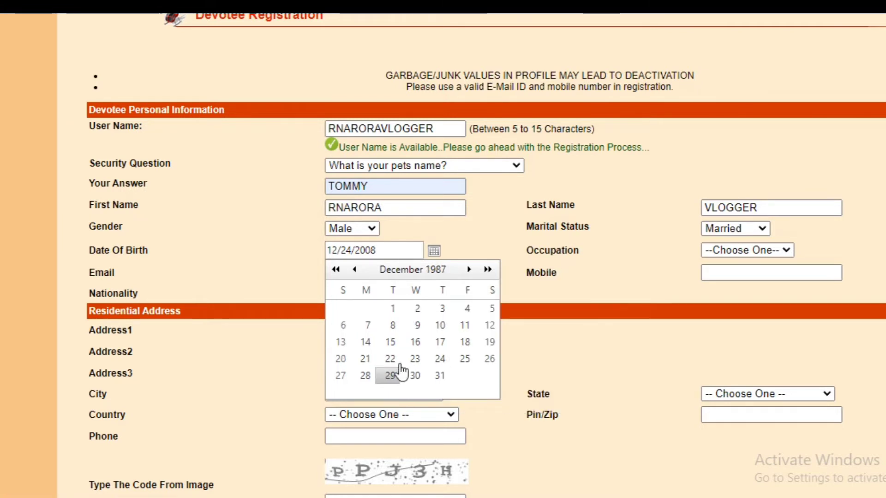
pyautogui.click(440, 326)
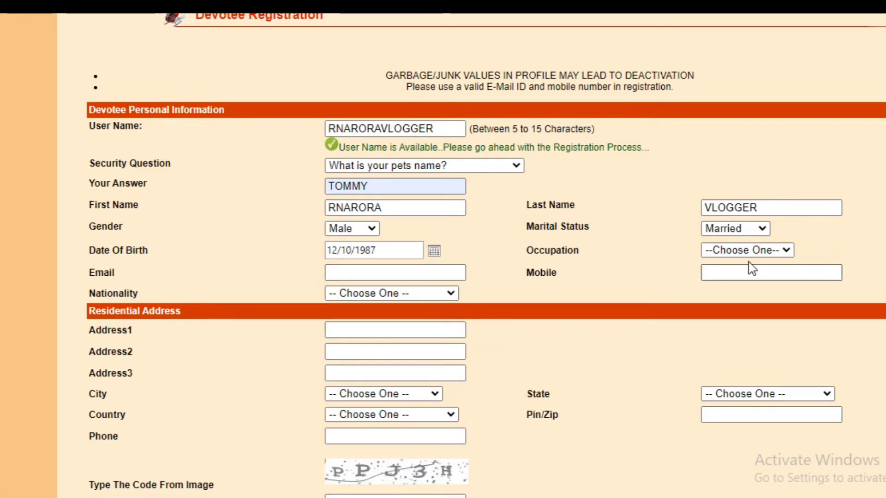
# - Choose Private as the Occupation and enter the devotee's Gmail address in Email
pyautogui.click(785, 250)
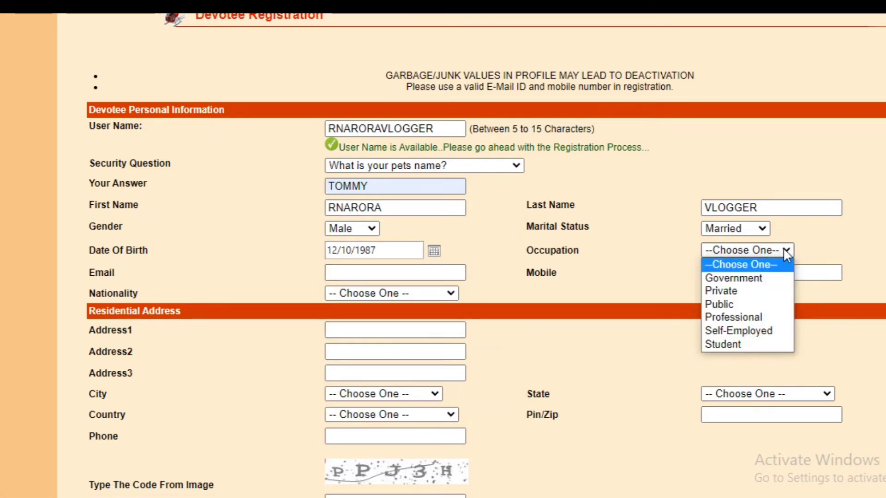
pyautogui.click(729, 291)
pyautogui.click(405, 274)
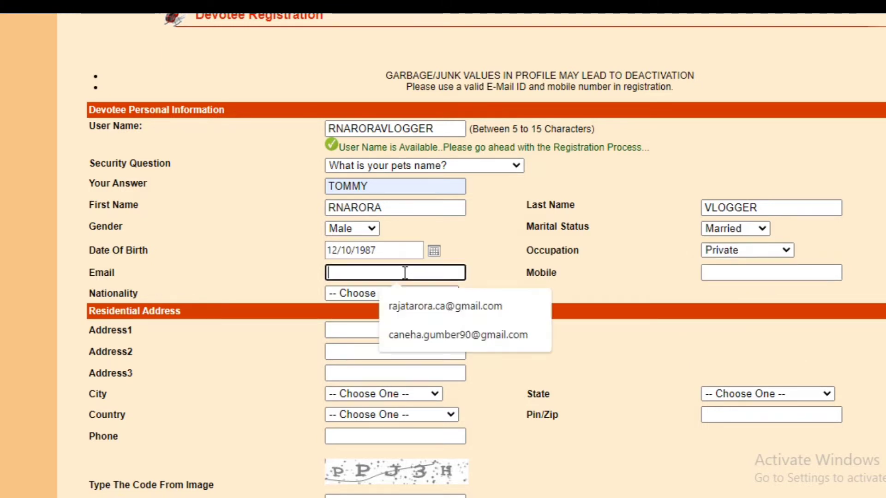
pyautogui.click(479, 262)
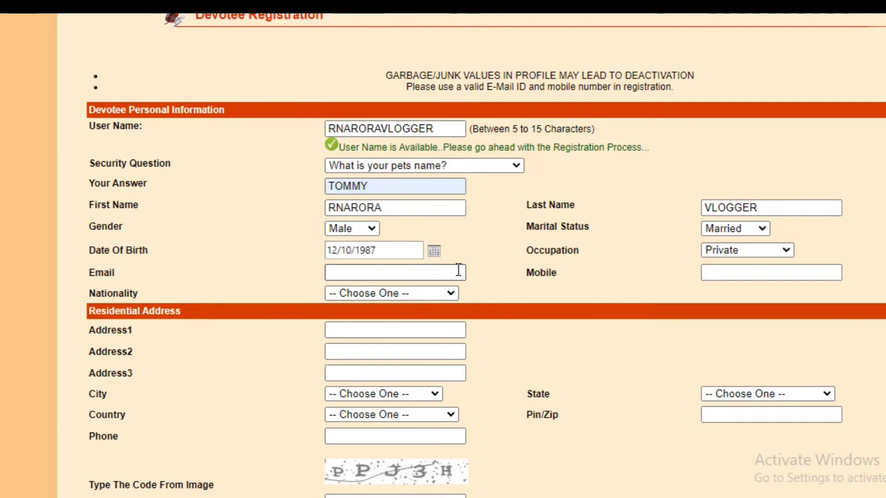
pyautogui.click(459, 272)
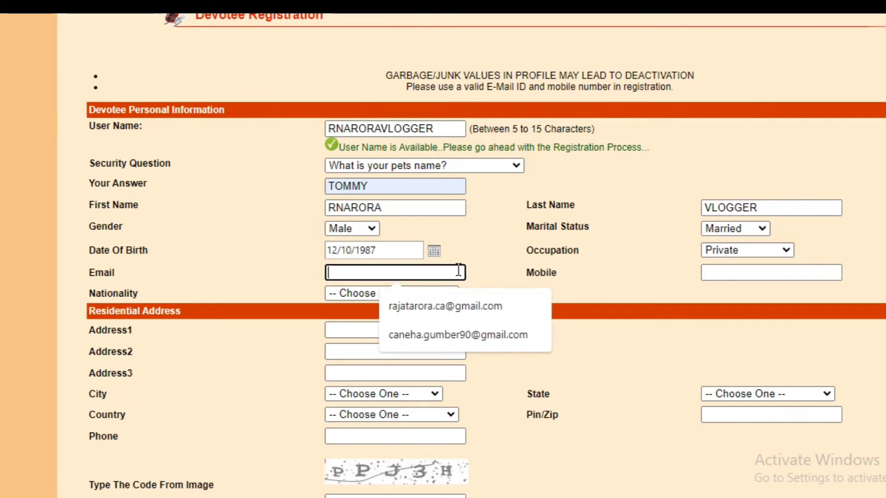
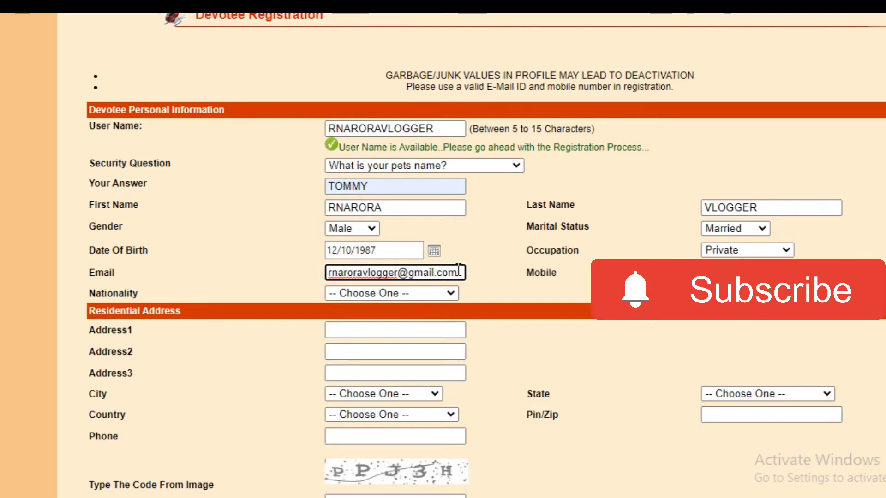
pyautogui.click(785, 273)
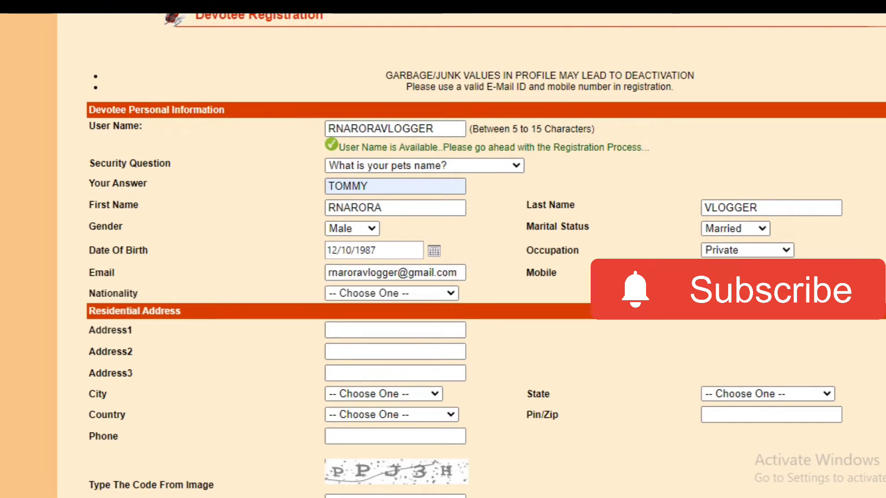
# - Select India as Nationality and complete the address with DEF in Address3
pyautogui.click(451, 294)
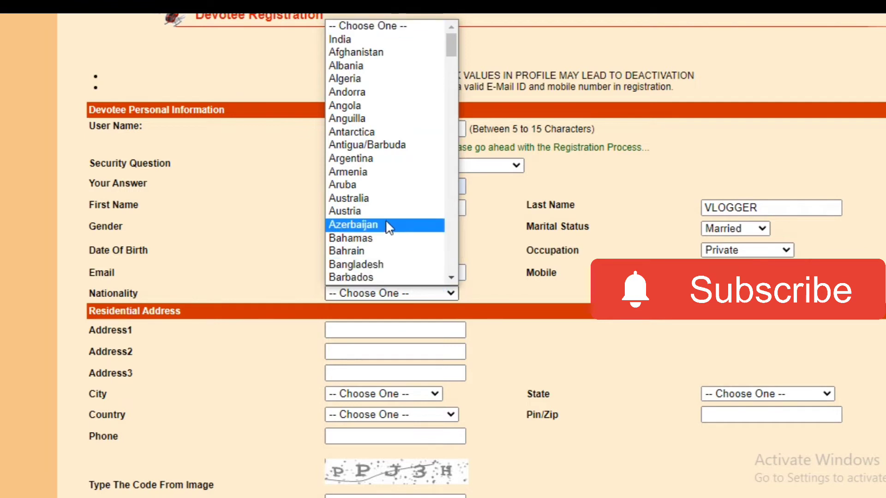
pyautogui.click(339, 42)
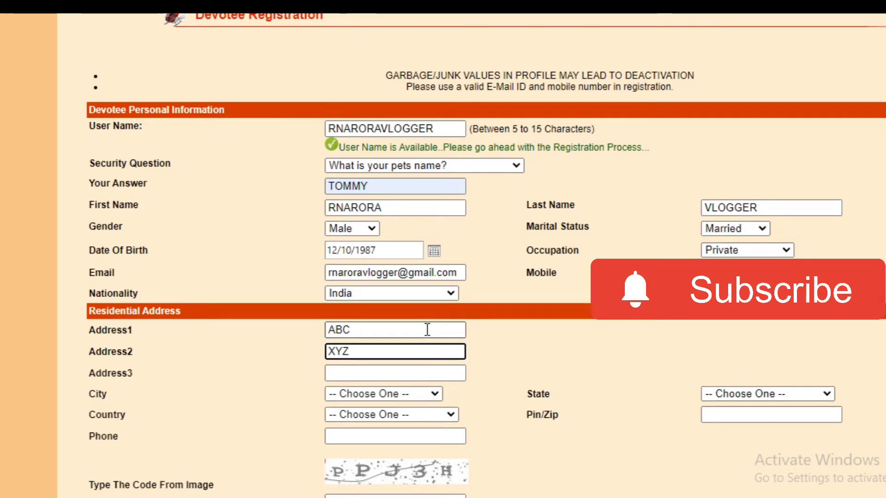
pyautogui.press('Tab')
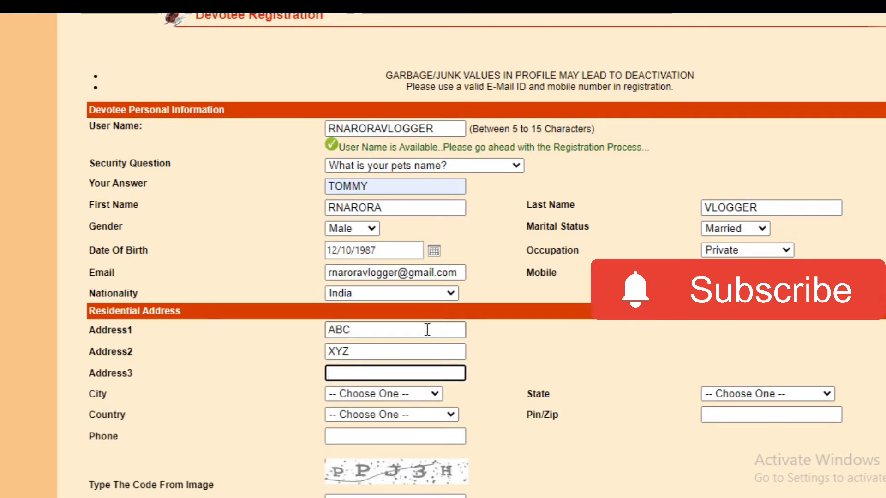
pyautogui.write('DEF')
pyautogui.press('Tab')
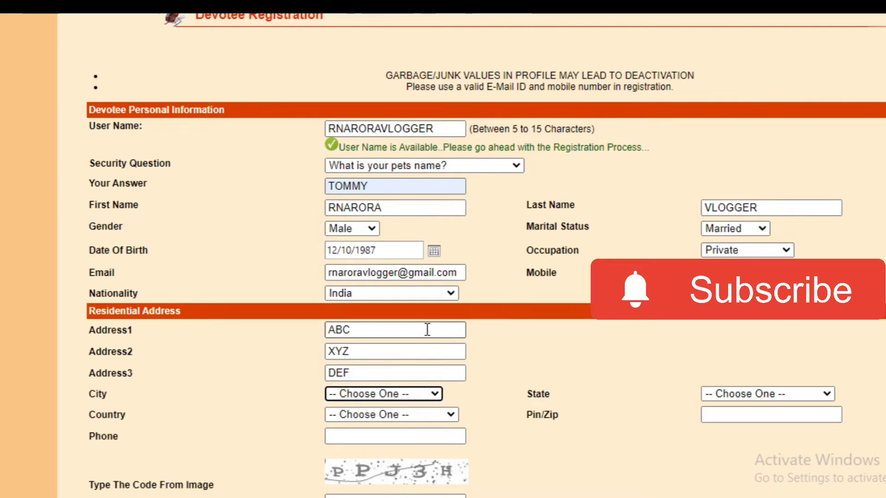
# - Choose New Delhi as the City and Delhi as the State
pyautogui.click(435, 394)
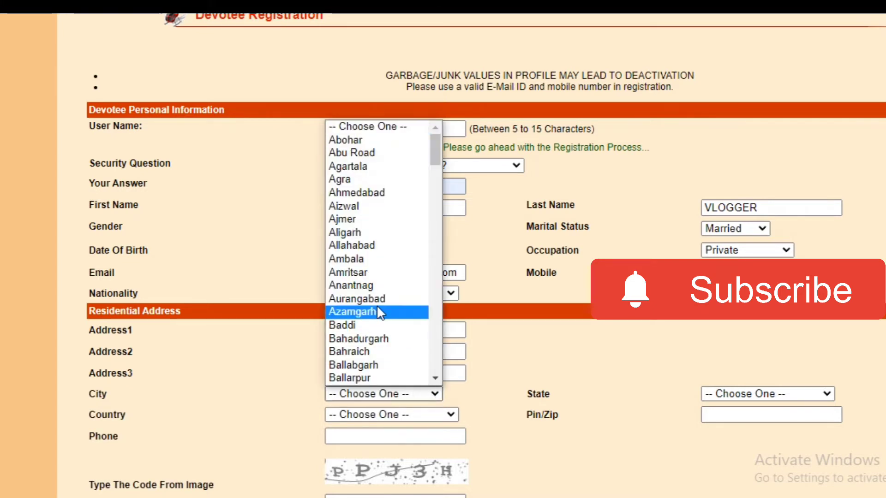
pyautogui.scroll(-15, 376, 308)
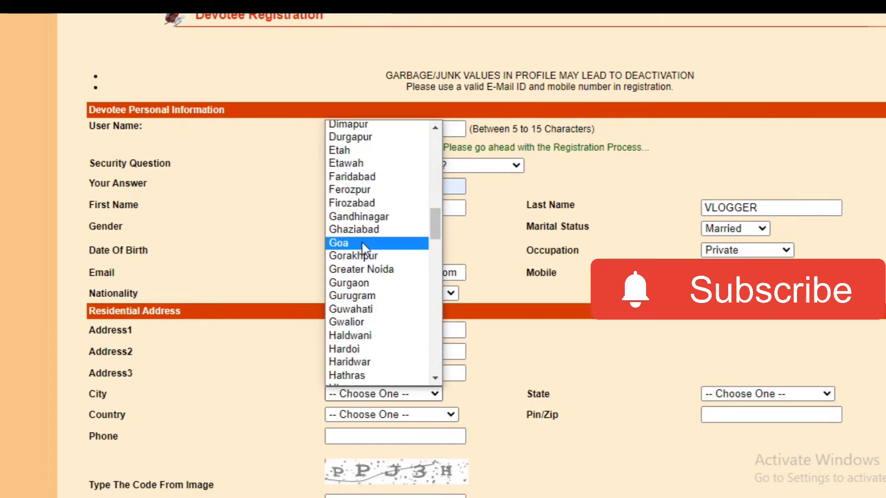
pyautogui.scroll(10, 362, 286)
pyautogui.scroll(-4, 378, 307)
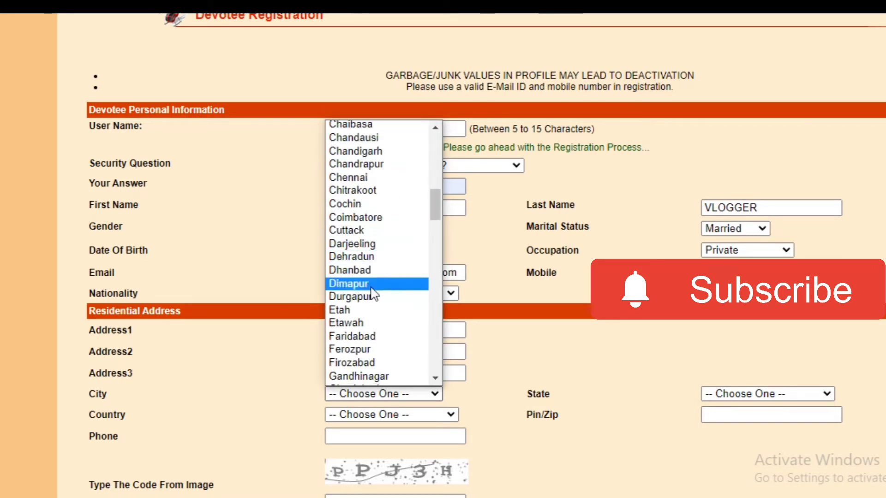
pyautogui.press('n')
pyautogui.press('n')
pyautogui.press('n')
pyautogui.press('n')
pyautogui.press('n')
pyautogui.press('n')
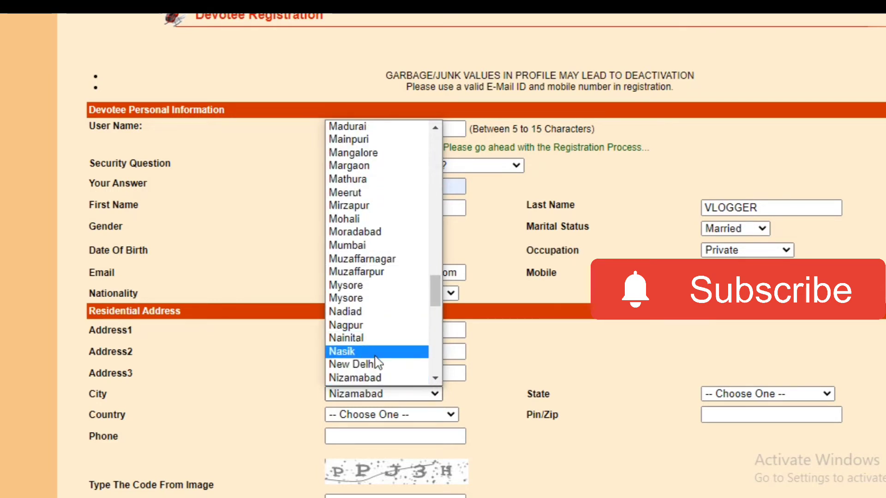
pyautogui.click(378, 362)
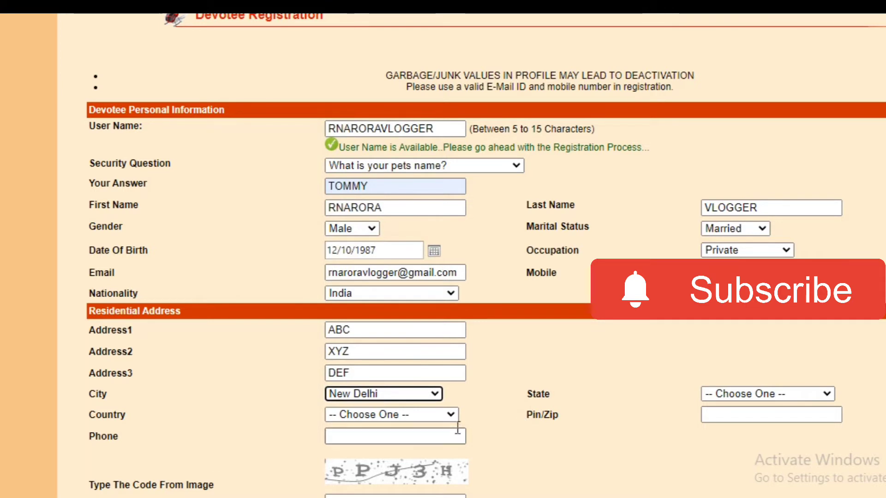
pyautogui.click(826, 394)
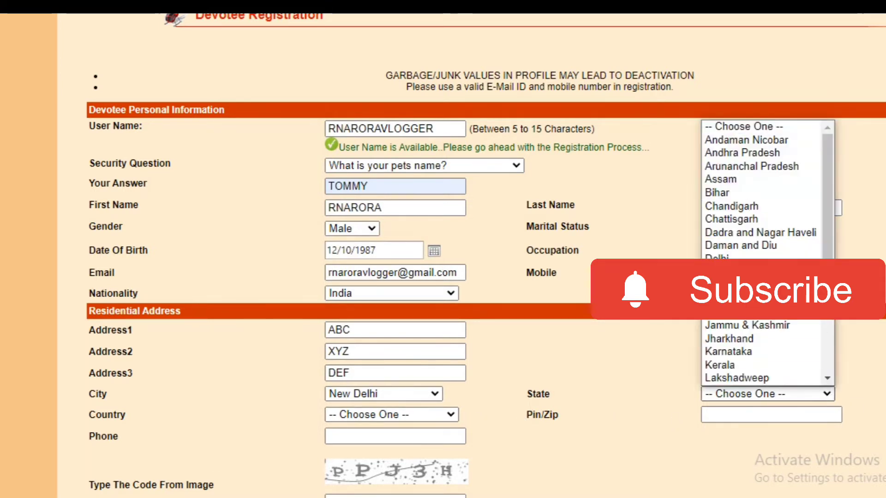
pyautogui.click(730, 257)
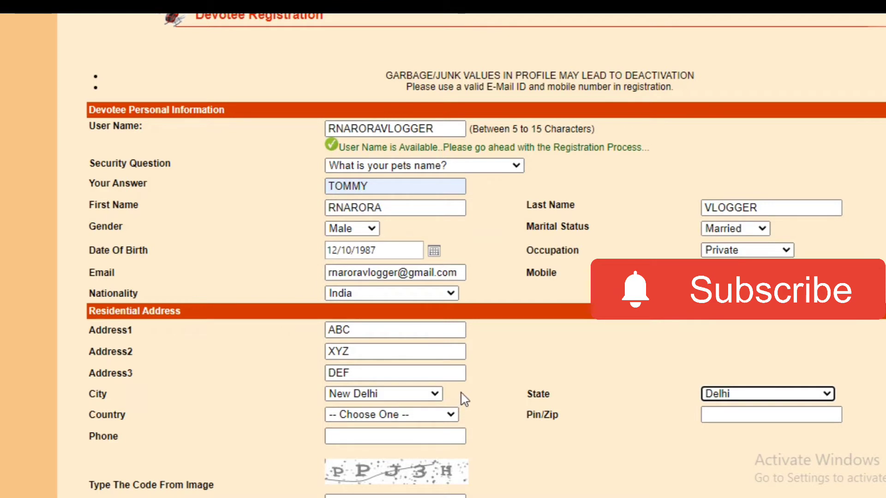
# - Open the Country list and jump toward India
pyautogui.click(450, 414)
pyautogui.scroll(-1, 406, 359)
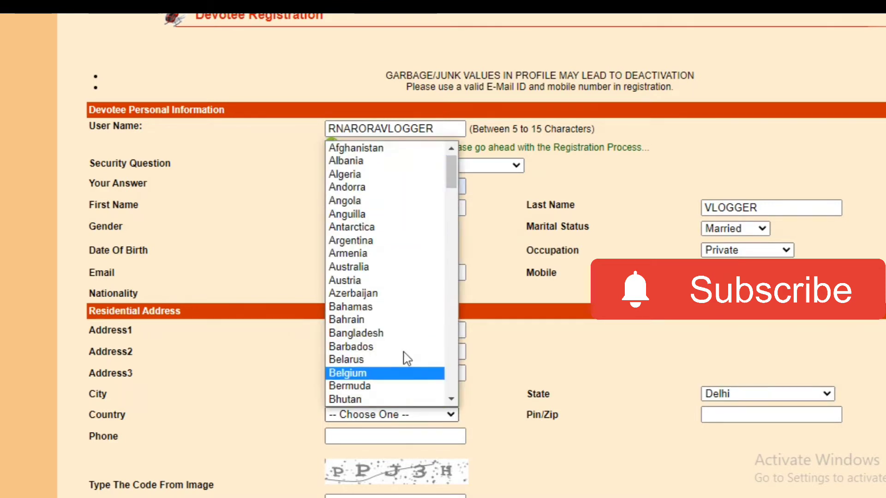
pyautogui.scroll(1, 369, 259)
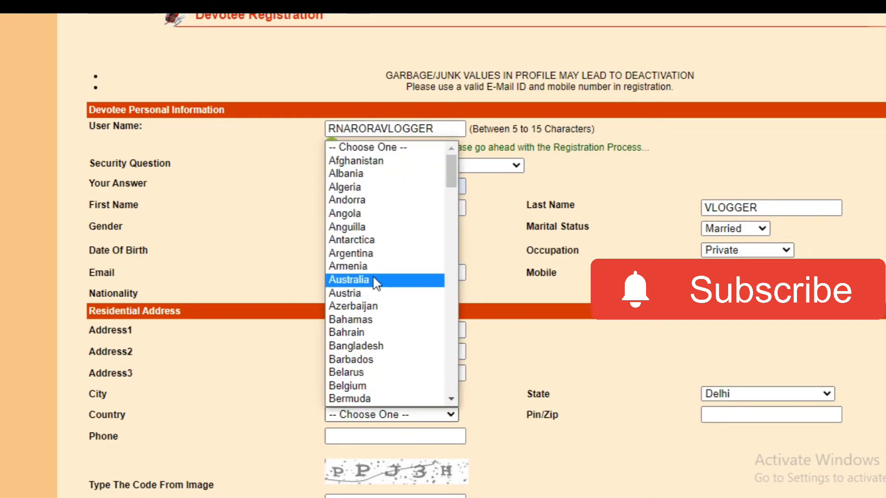
pyautogui.press('i')
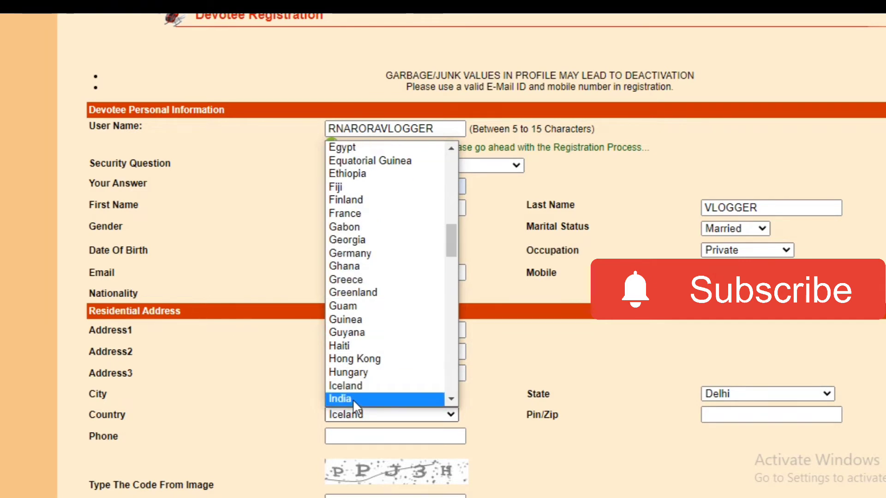